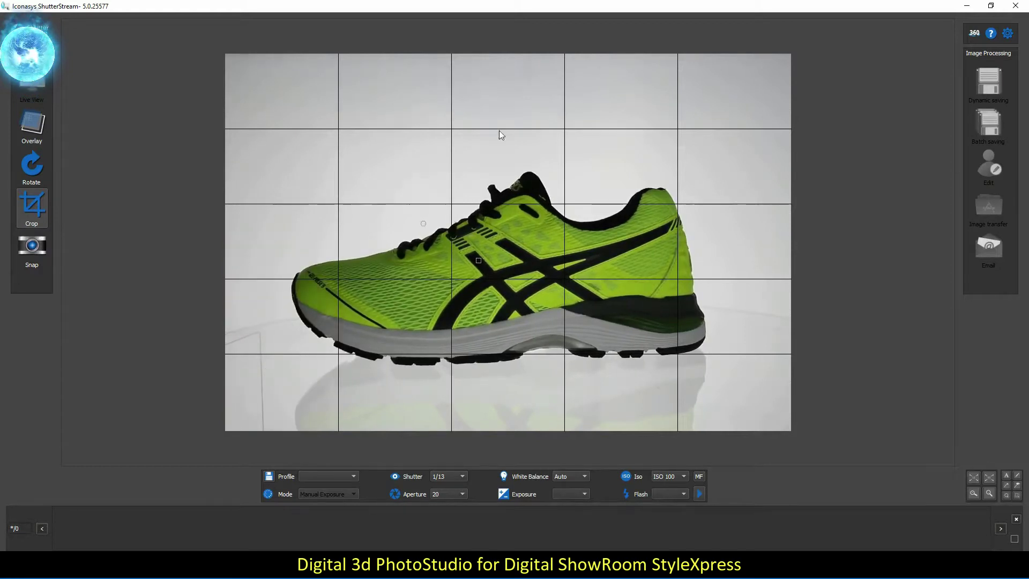
# Step: Lengthen the camera's shutter speed in two stages, first to 1/5 and finally to 1/4
pyautogui.click(461, 476)
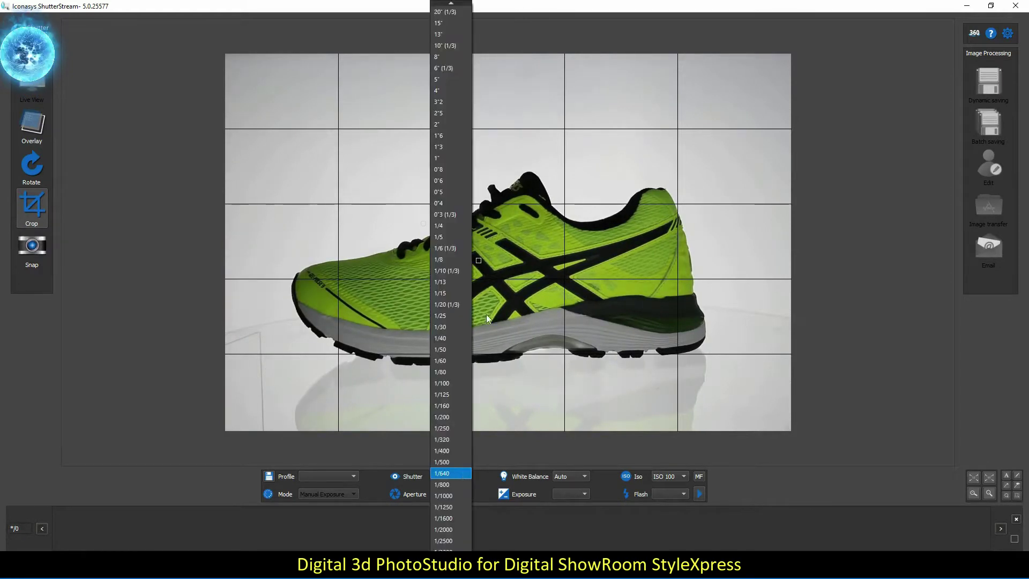
pyautogui.click(442, 236)
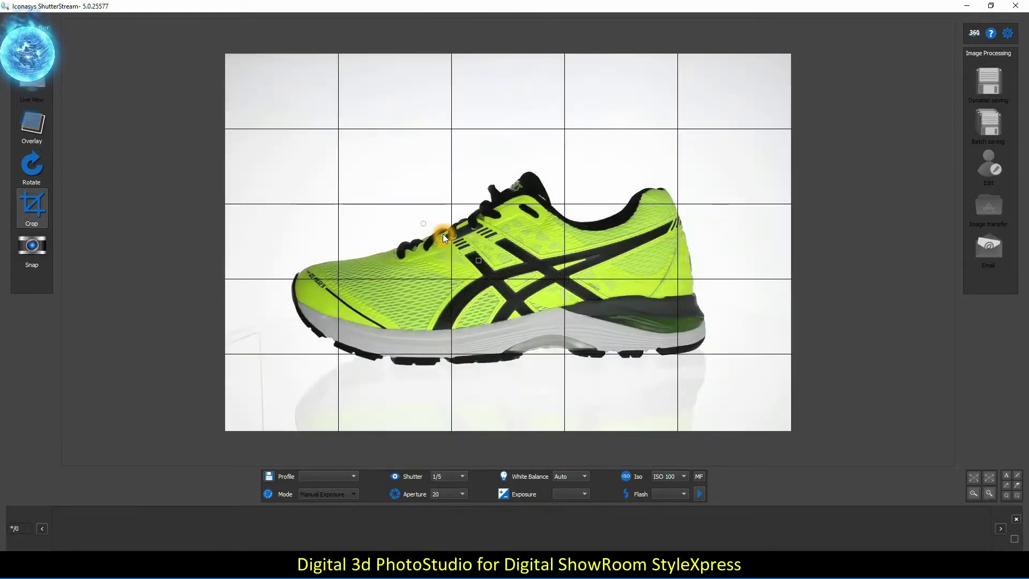
pyautogui.click(461, 476)
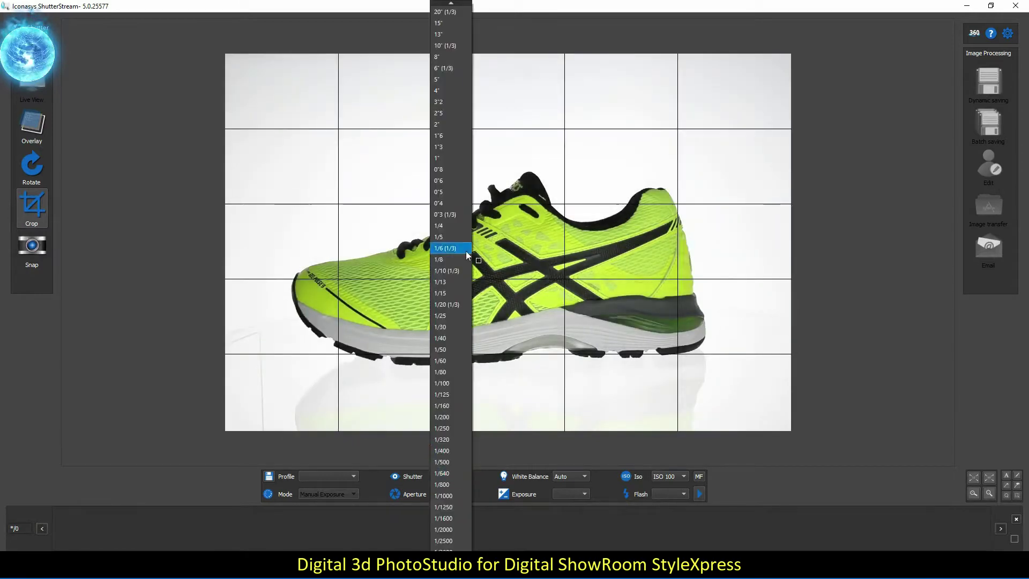
pyautogui.click(453, 225)
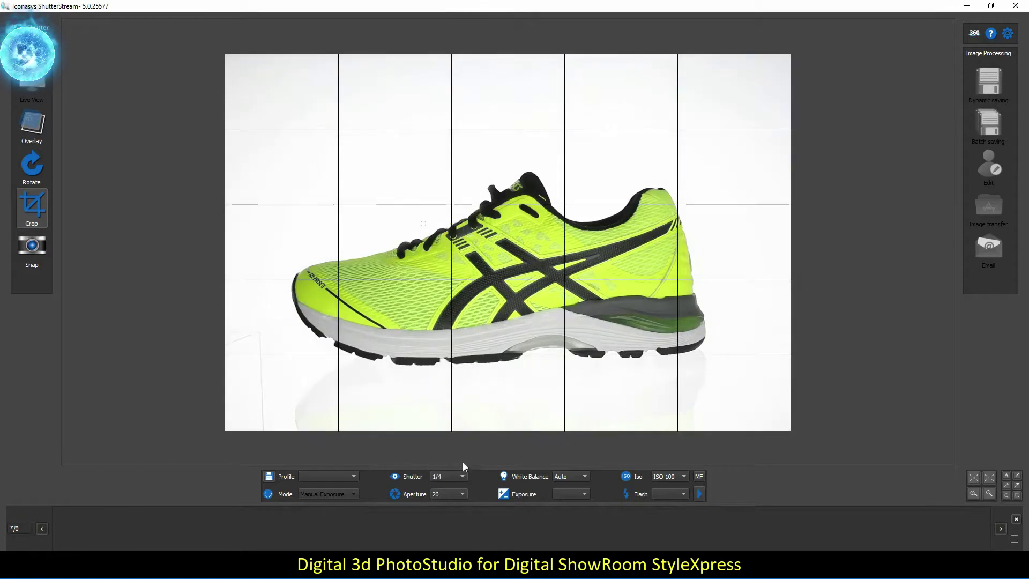
# Step: Manually focus the lens on a magnified view of the shoe's side, moving focus in medium steps both ways, and return to full view
pyautogui.click(698, 476)
pyautogui.click(632, 380)
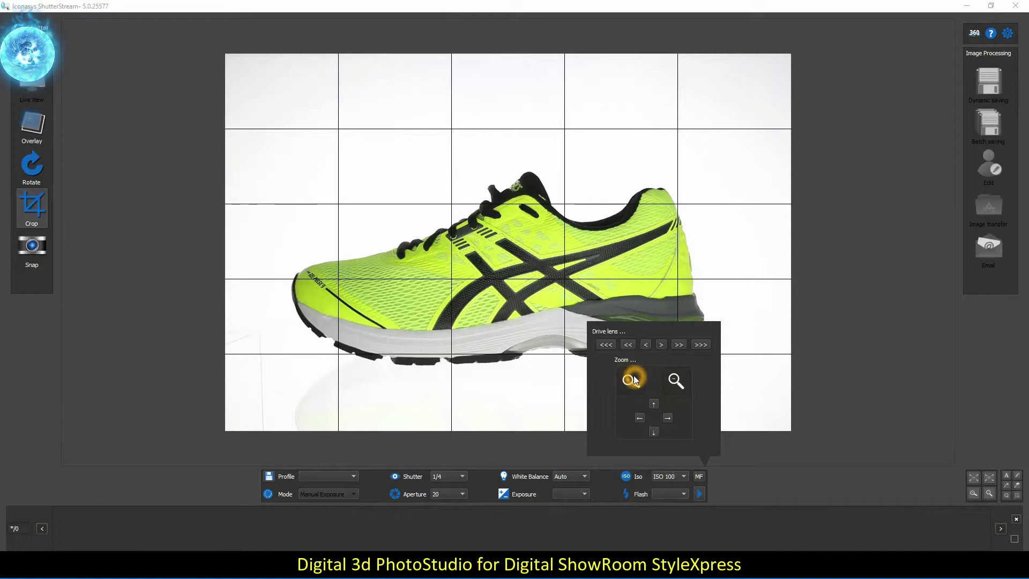
pyautogui.click(629, 345)
pyautogui.click(678, 344)
pyautogui.click(630, 346)
pyautogui.click(629, 345)
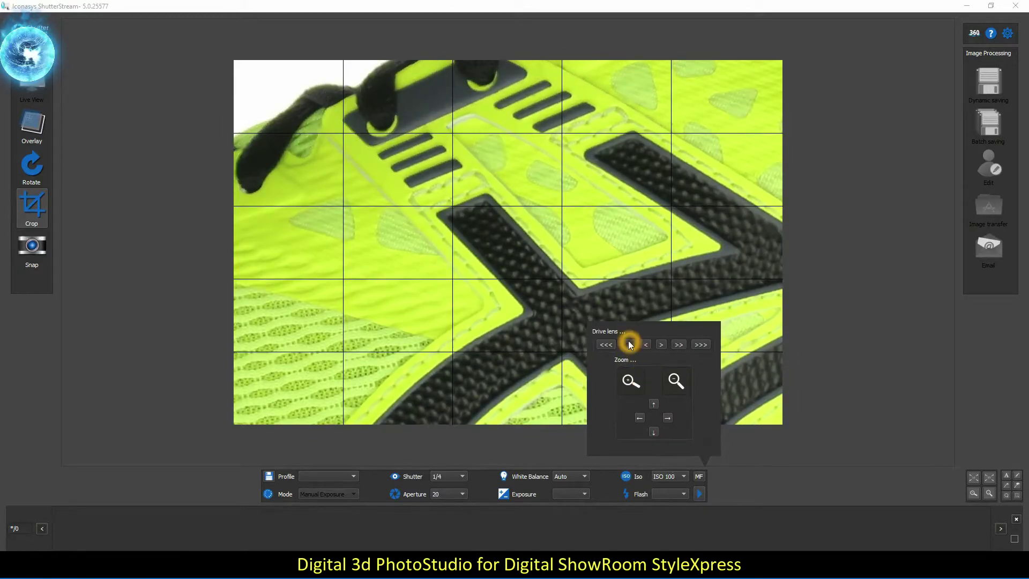
pyautogui.click(678, 344)
pyautogui.click(678, 345)
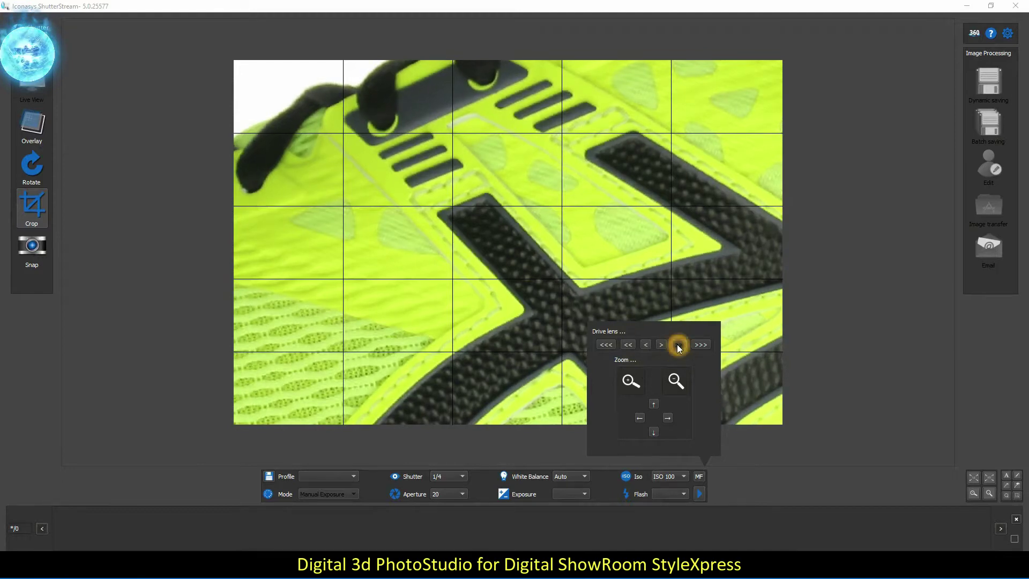
pyautogui.click(673, 377)
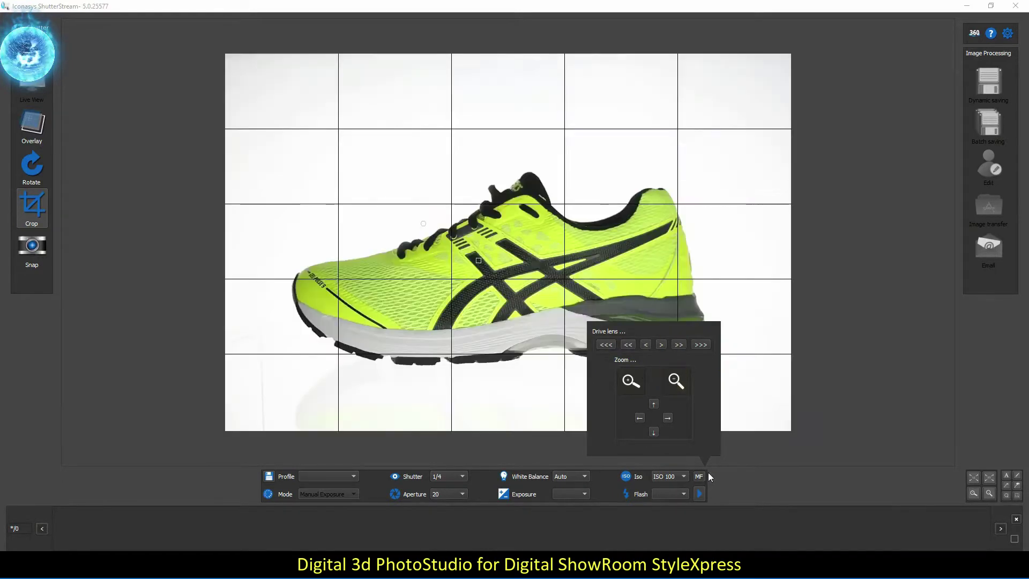
pyautogui.click(703, 476)
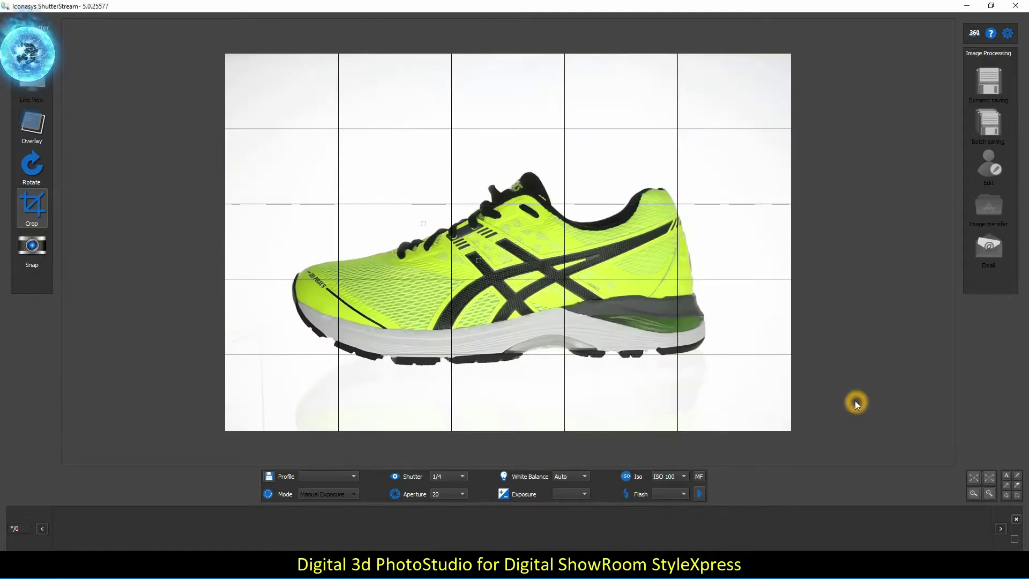
# Step: Open the Rotate 360 settings and select Platinum MID as the Iconasys turntable model
pyautogui.click(974, 34)
pyautogui.moveTo(622, 58); pyautogui.dragTo(789, 44)
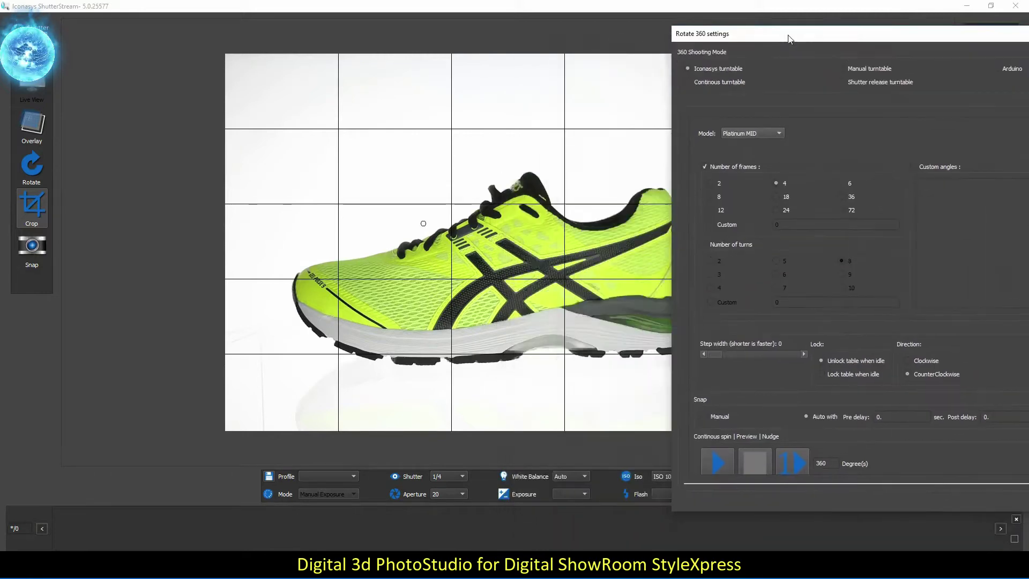
pyautogui.click(750, 135)
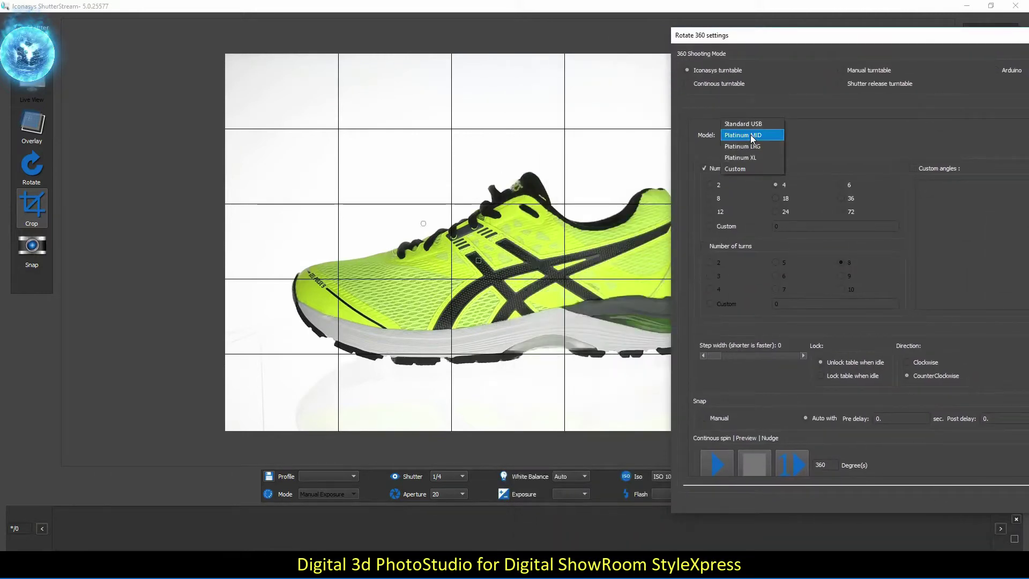
pyautogui.click(750, 135)
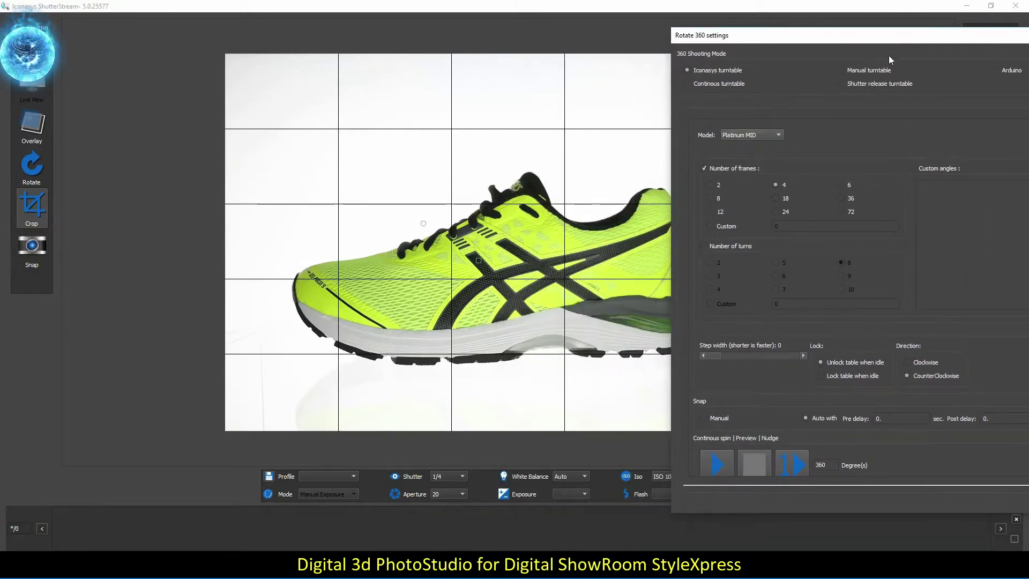
# Step: Run a continuous turntable spin and draw a crop frame around the rotating shoe, widening it slightly at its lower-right corner
pyautogui.moveTo(900, 41); pyautogui.dragTo(848, 46)
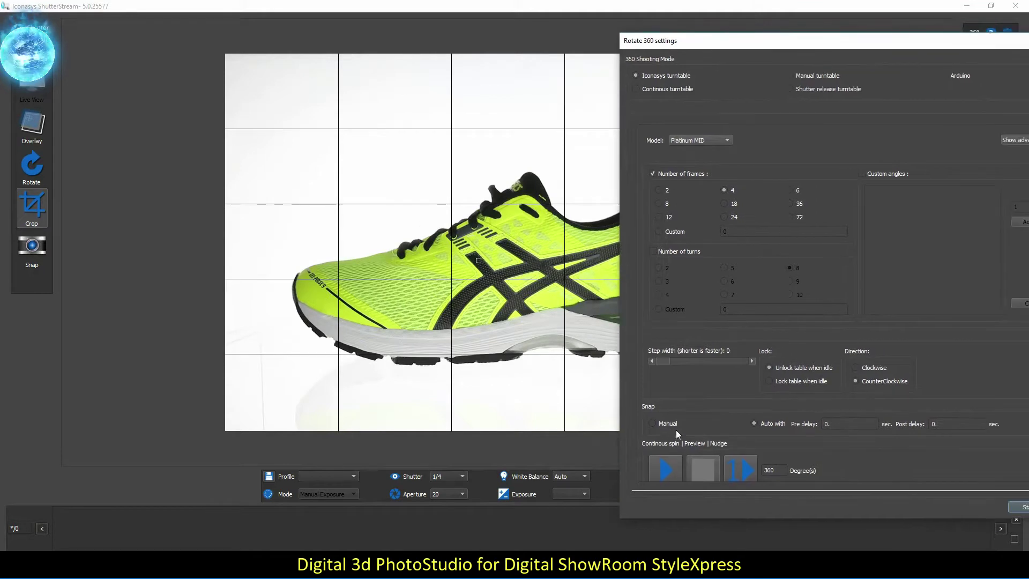
pyautogui.click(664, 470)
pyautogui.moveTo(679, 41); pyautogui.dragTo(962, 36)
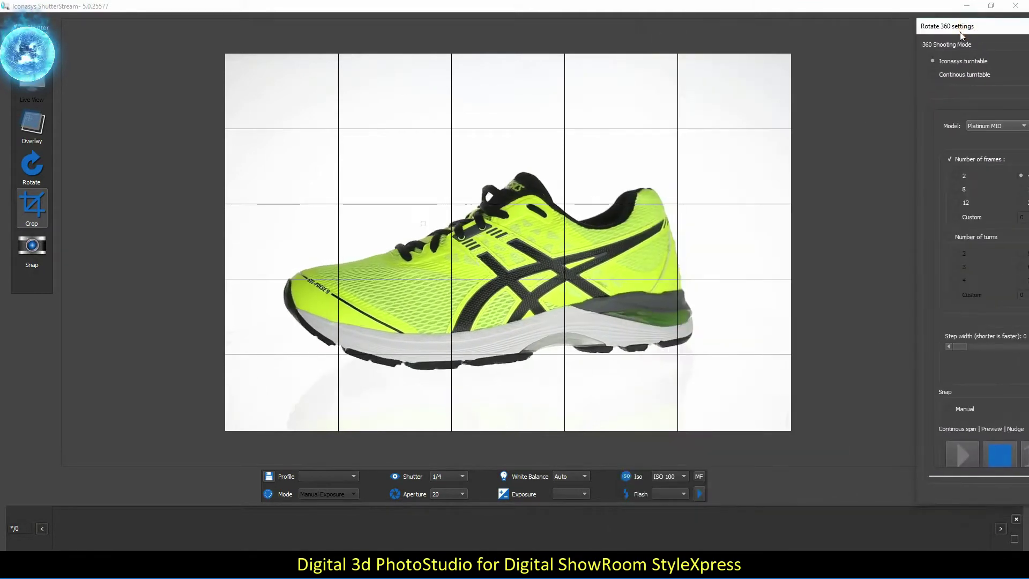
pyautogui.moveTo(251, 96); pyautogui.dragTo(751, 386)
pyautogui.click(748, 384)
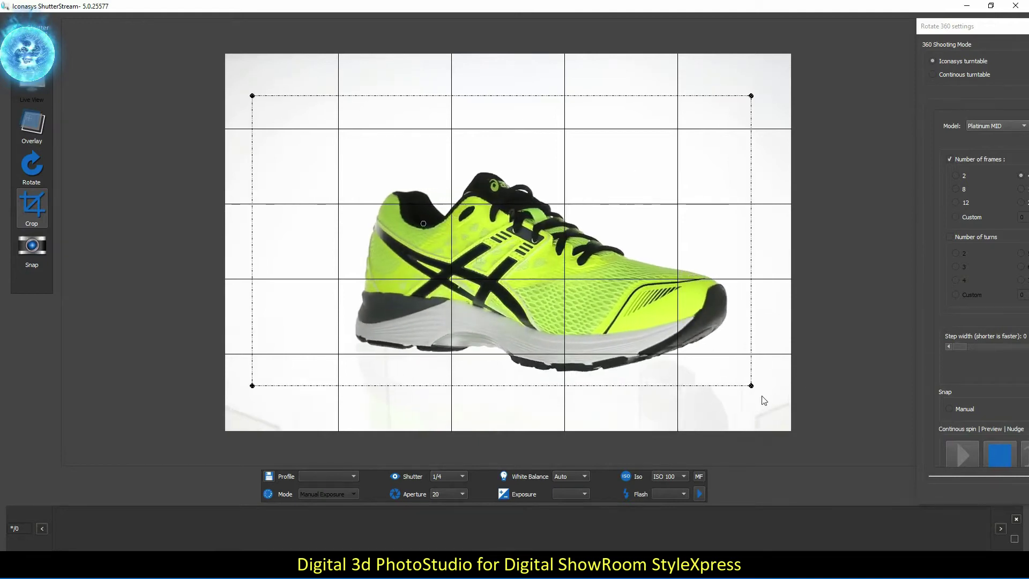
pyautogui.moveTo(751, 385); pyautogui.dragTo(763, 387)
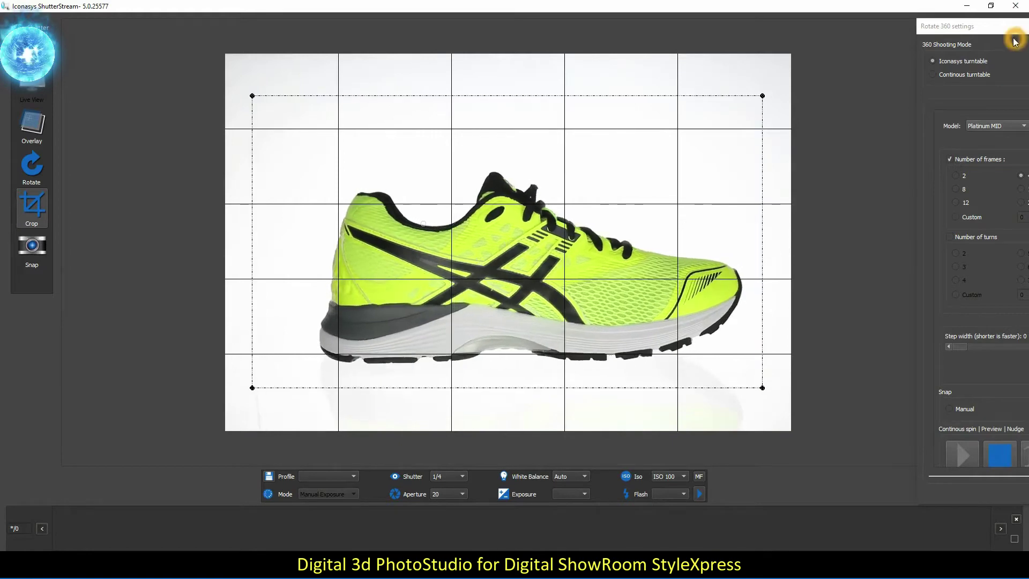
# Step: Spin the turntable again with the shoe repositioned, enlarge the crop frame from its lower-right corner, and stop the rotation
pyautogui.click(995, 453)
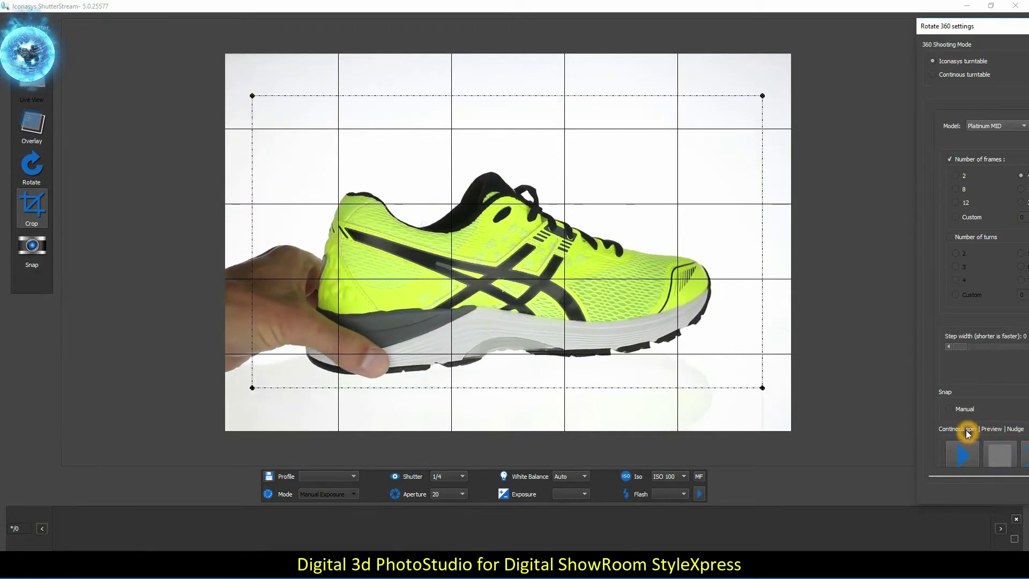
pyautogui.click(959, 455)
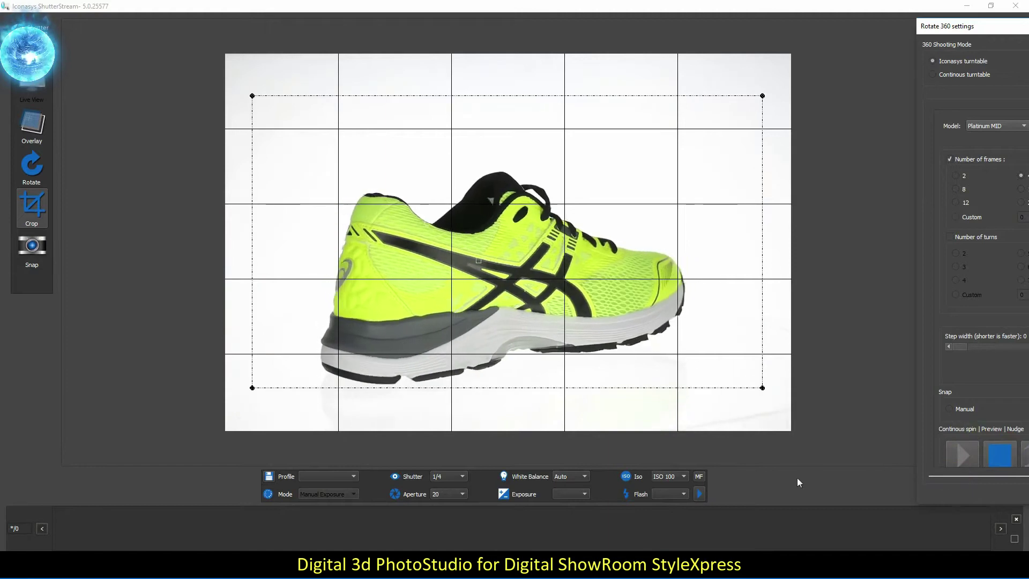
pyautogui.click(762, 388)
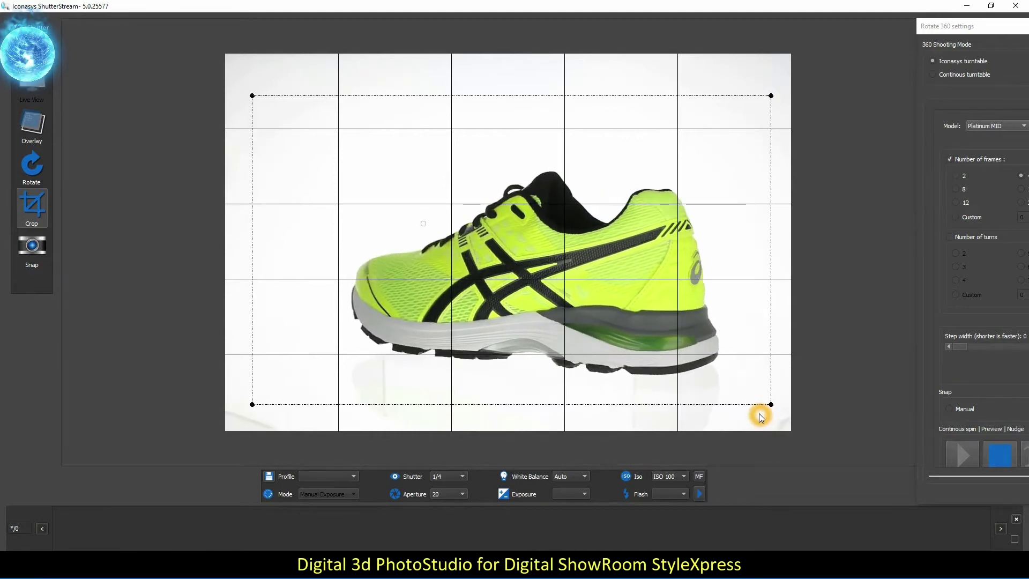
pyautogui.click(1008, 456)
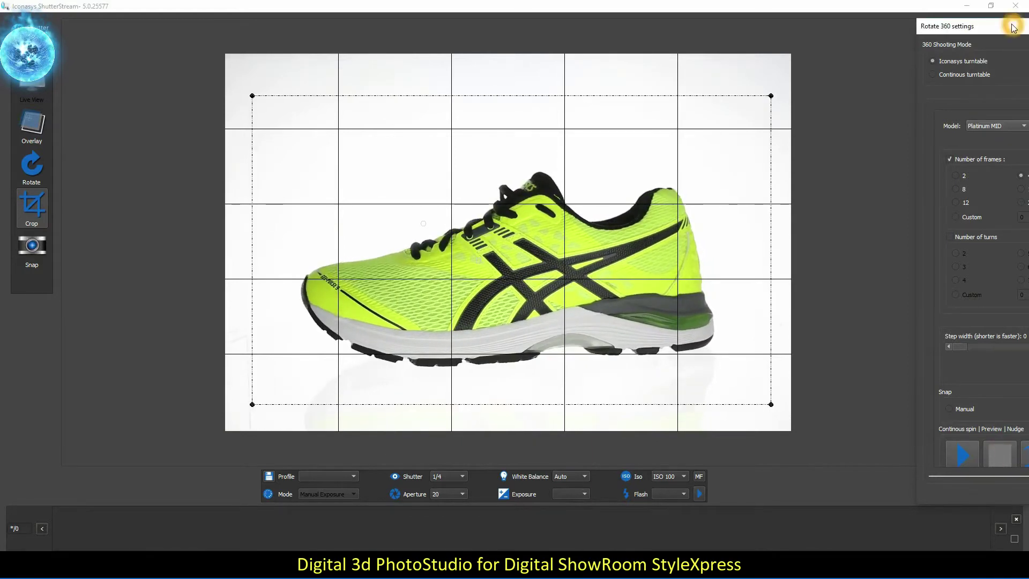
# Step: Align the shoe by nudging the turntable 10 degrees clockwise and 5 degrees counterclockwise
pyautogui.moveTo(1010, 28); pyautogui.dragTo(829, 30)
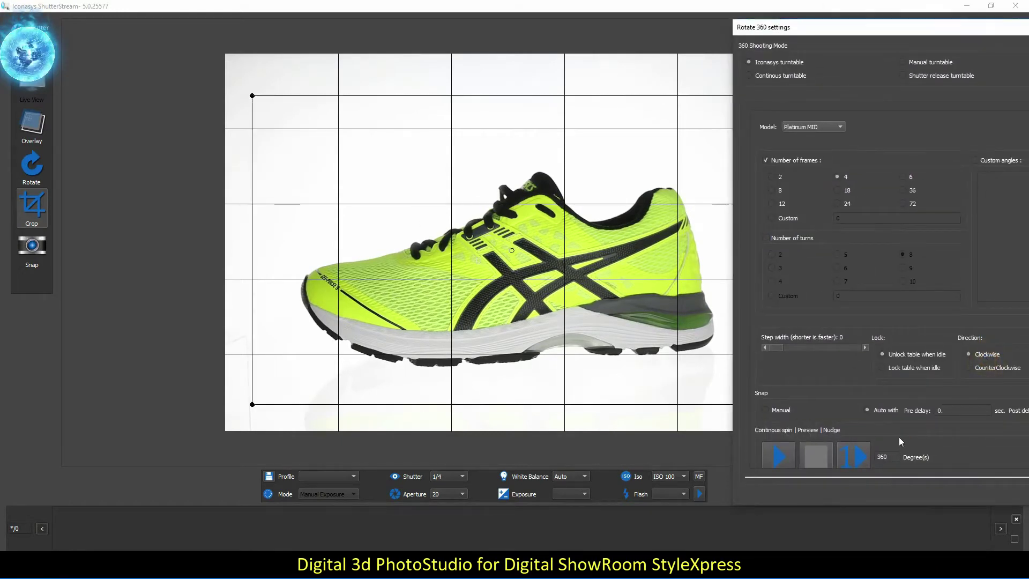
pyautogui.scroll(-1, 900, 436)
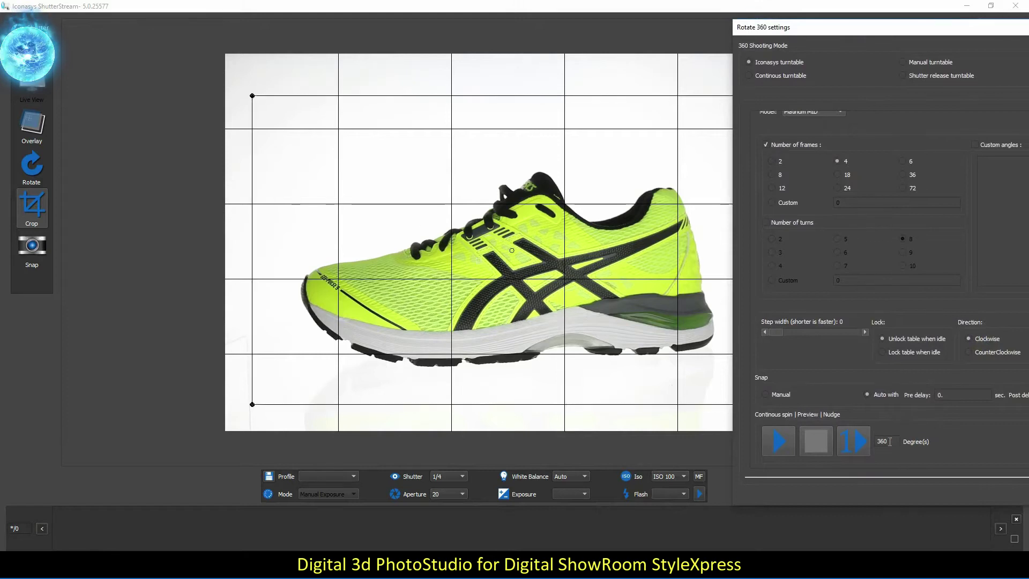
pyautogui.click(855, 445)
pyautogui.click(851, 445)
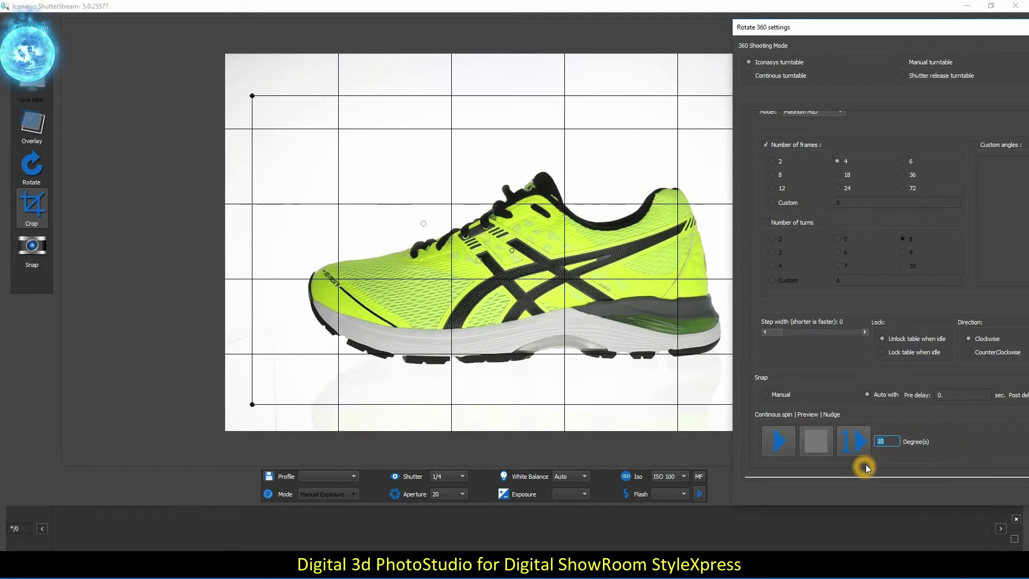
pyautogui.click(989, 353)
pyautogui.click(867, 440)
# Step: Enable custom angles for the rotation and add the angles 45, 90, 180 and 270
pyautogui.moveTo(904, 32); pyautogui.dragTo(792, 56)
pyautogui.click(885, 171)
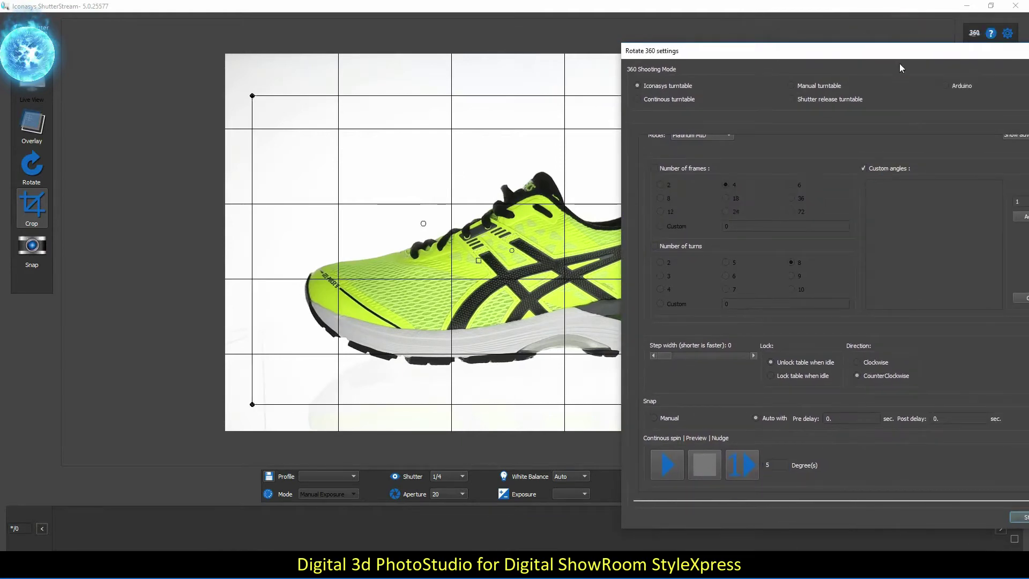
pyautogui.moveTo(867, 56); pyautogui.dragTo(691, 34)
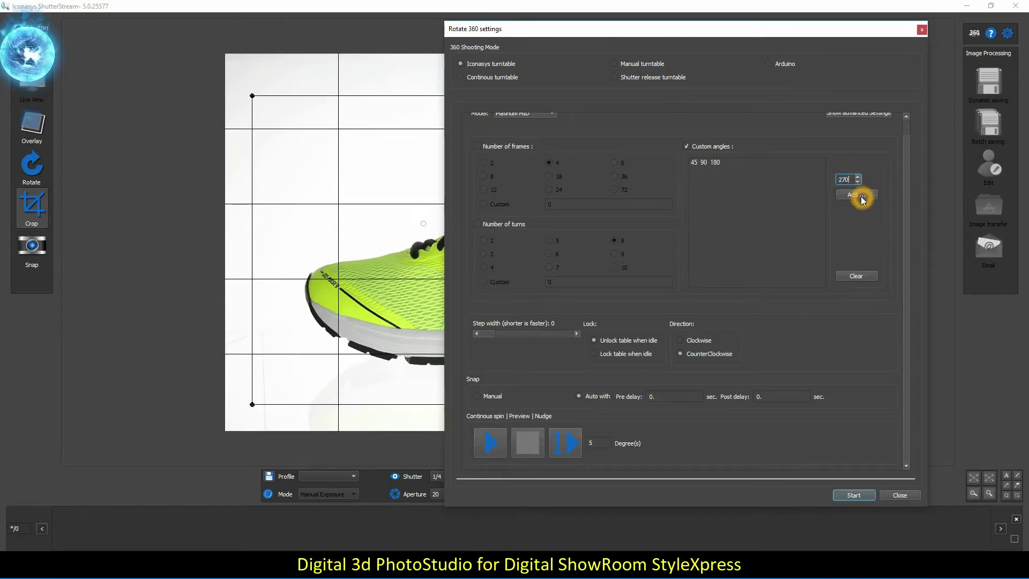
pyautogui.moveTo(734, 35); pyautogui.dragTo(755, 16)
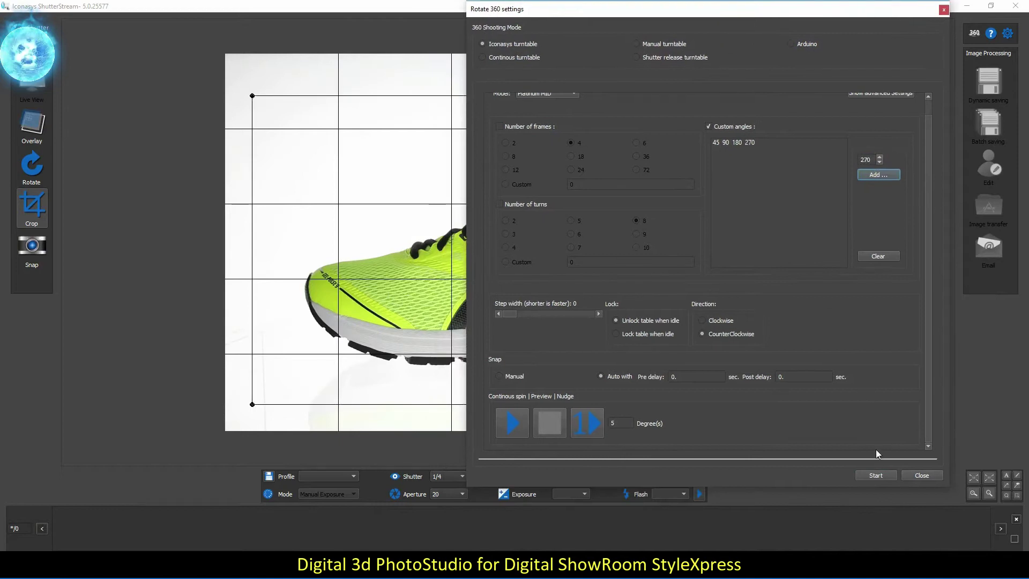
# Step: Start the automatic turntable capture at the custom angles and acknowledge its completion message
pyautogui.click(880, 475)
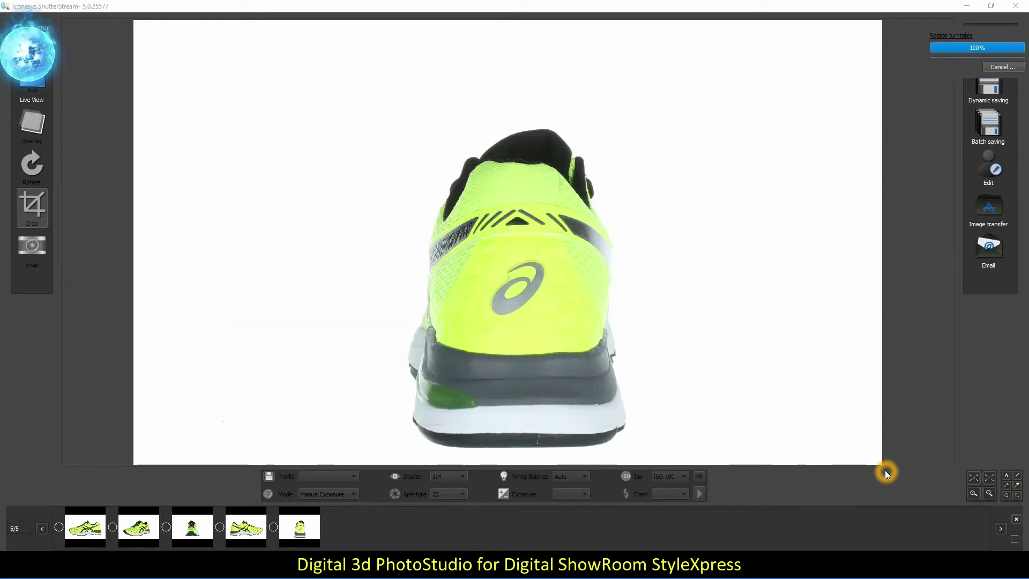
pyautogui.click(614, 219)
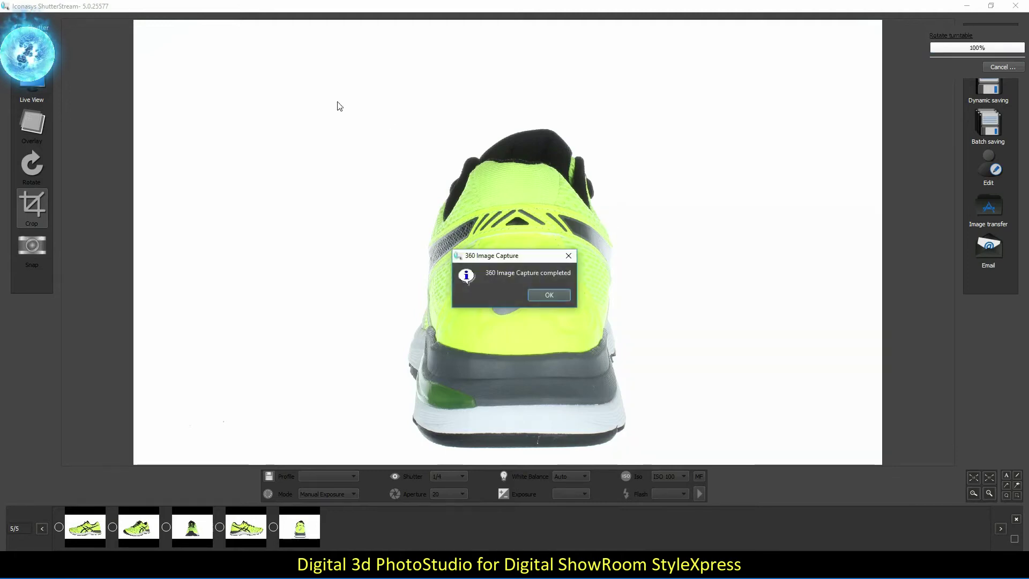
pyautogui.click(547, 296)
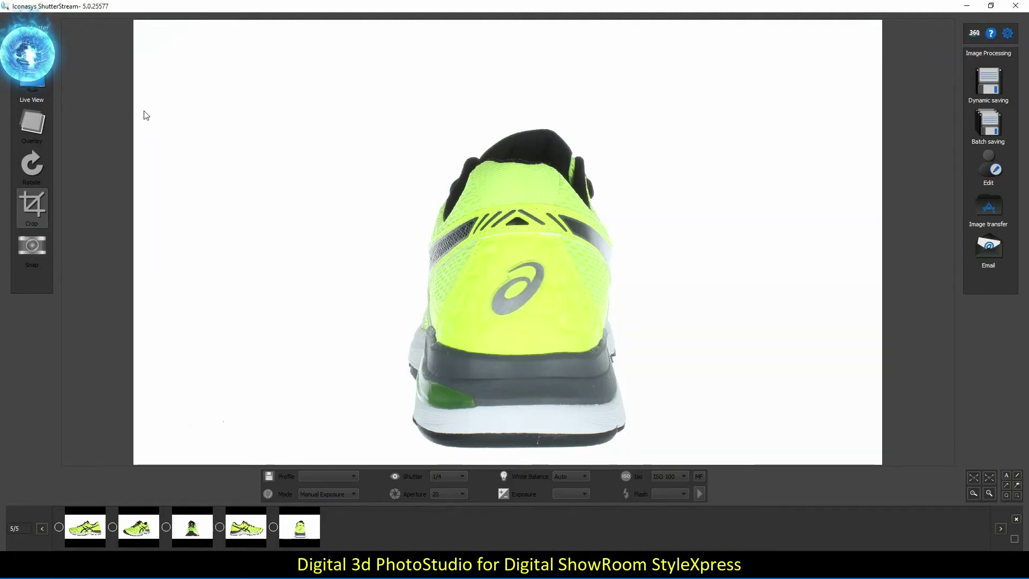
# Step: Return to live view for two extra single shots, capturing the shoe's top and its sole
pyautogui.click(40, 88)
pyautogui.click(165, 206)
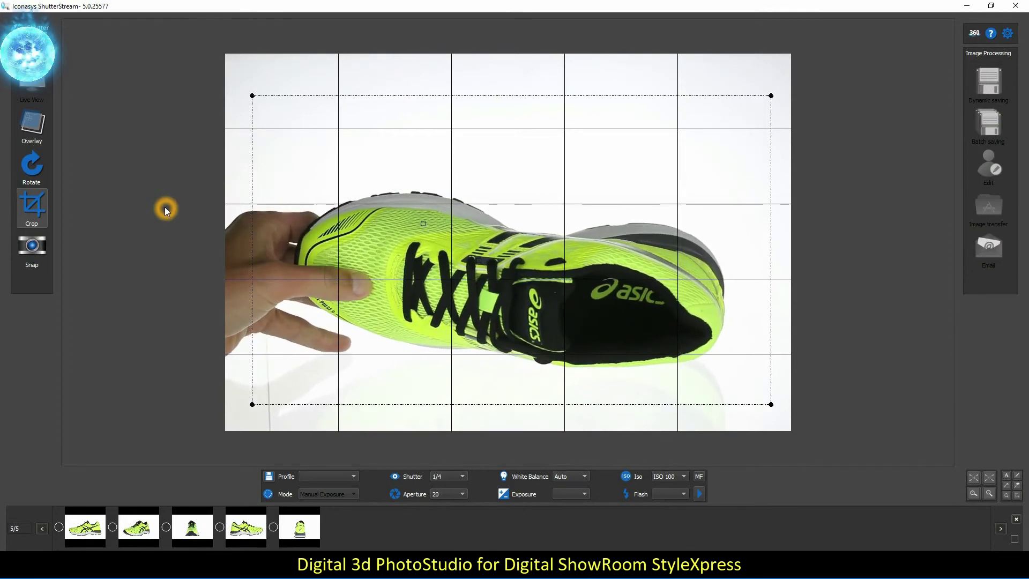
pyautogui.click(27, 262)
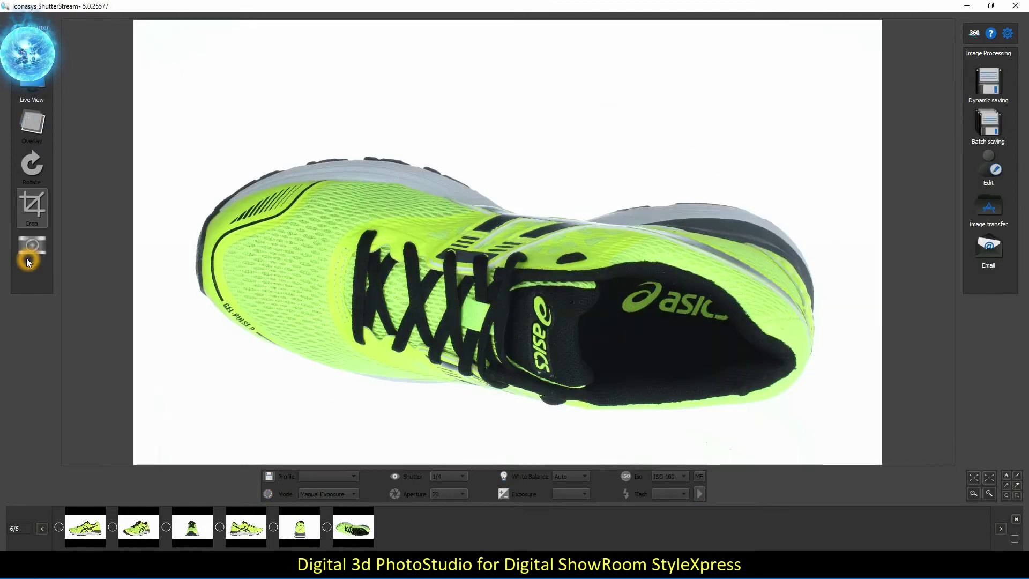
pyautogui.click(38, 99)
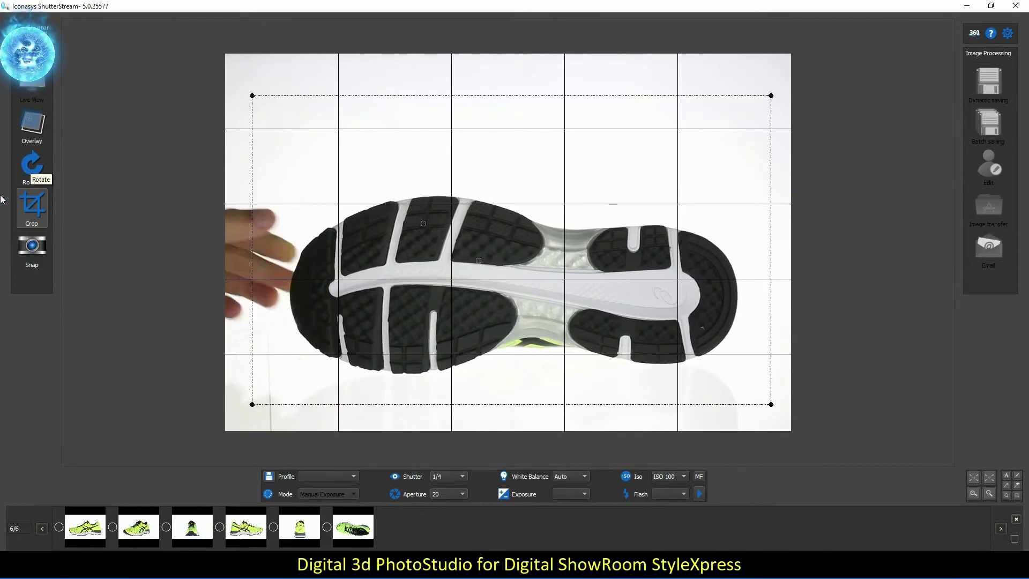
pyautogui.click(14, 275)
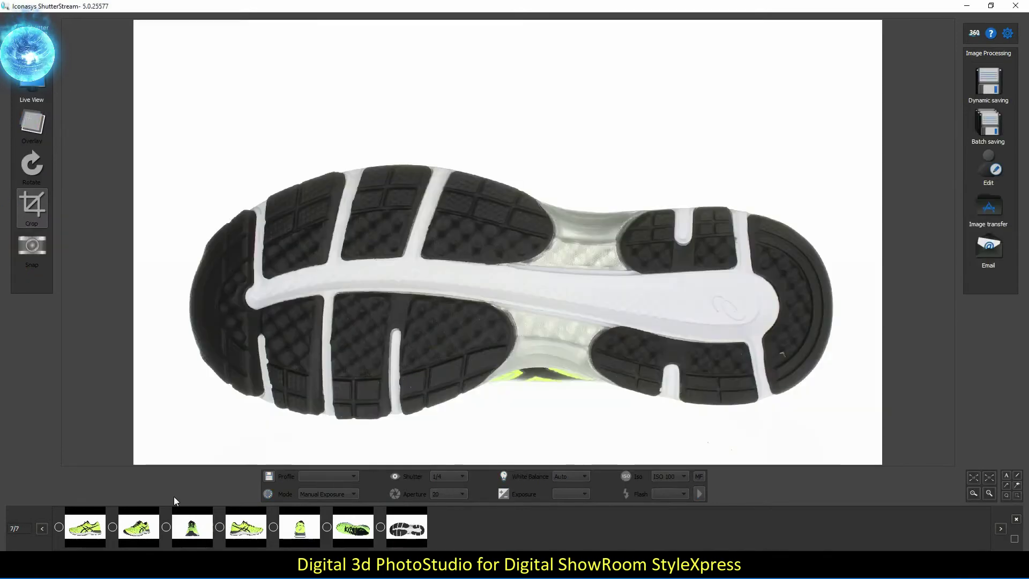
# Step: Select all captured shoe images, open them in the image editor, and set the sharpness amount to 2
pyautogui.click(1014, 539)
pyautogui.click(990, 179)
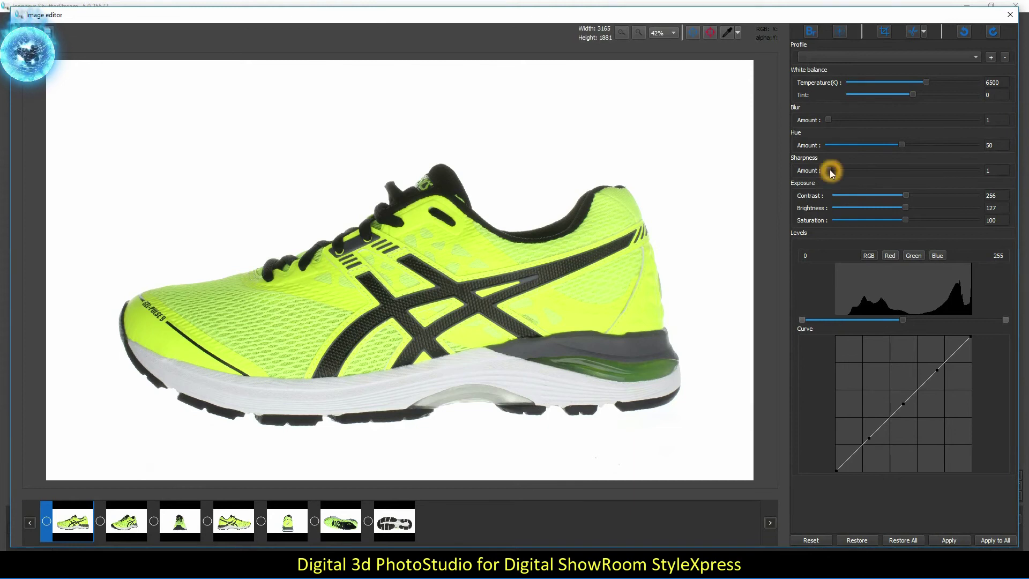
pyautogui.moveTo(829, 170); pyautogui.dragTo(834, 171)
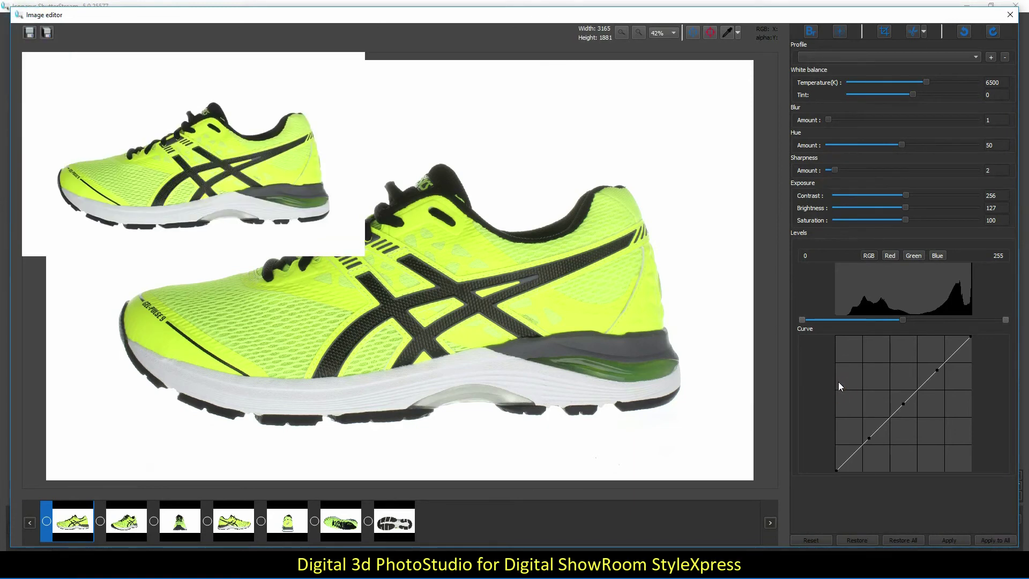
# Step: Raise the black point and shift the midtone level slightly, and apply the adjustments to all the shoe images
pyautogui.moveTo(802, 320); pyautogui.dragTo(805, 320)
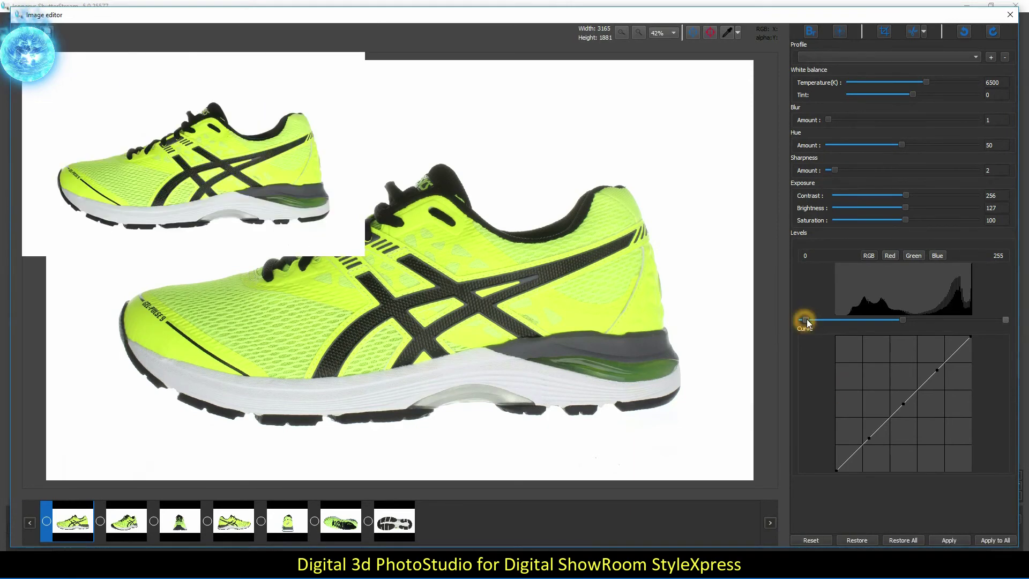
pyautogui.moveTo(902, 319); pyautogui.dragTo(906, 320)
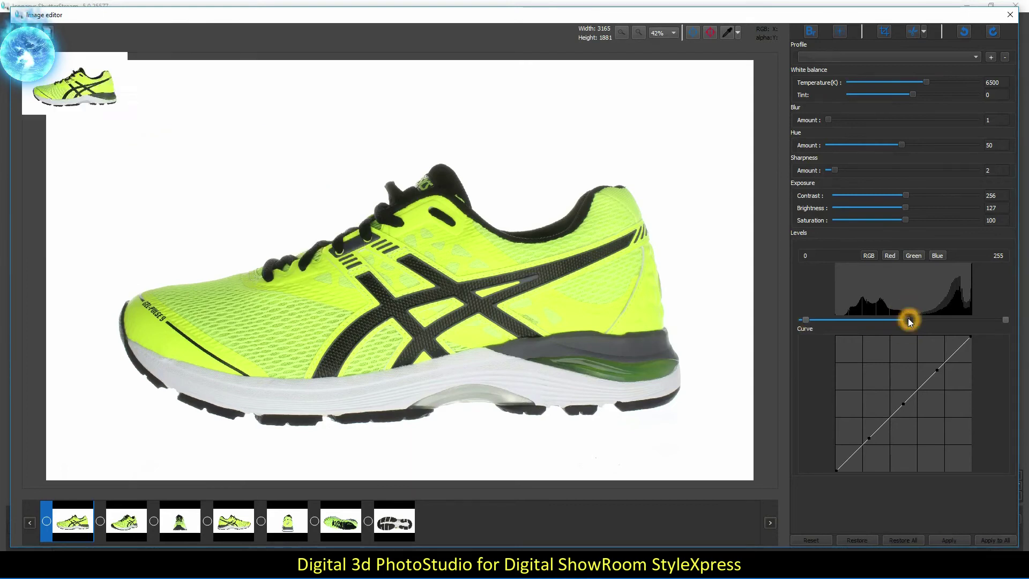
pyautogui.moveTo(823, 170); pyautogui.dragTo(840, 170)
pyautogui.click(995, 540)
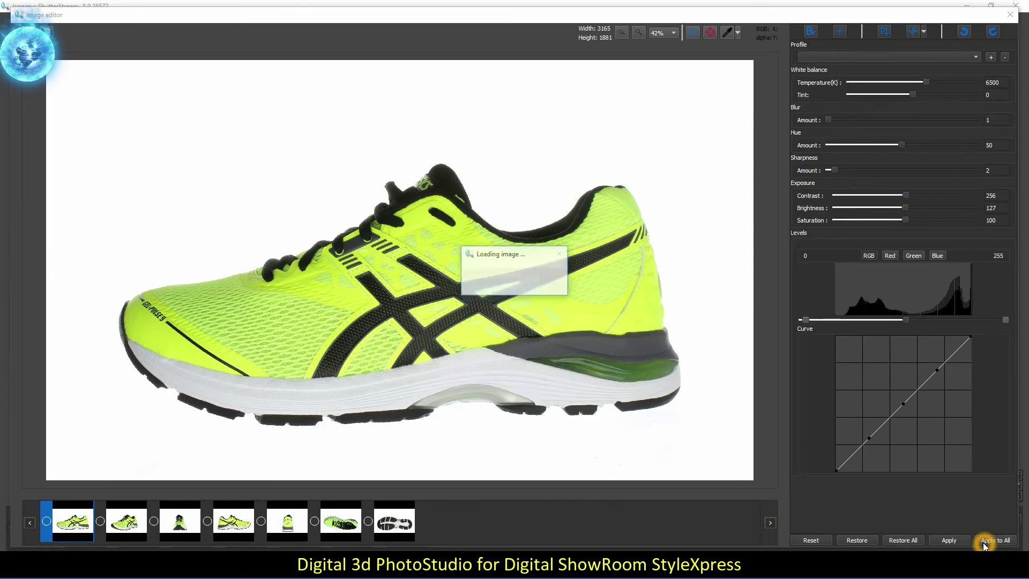
pyautogui.click(535, 292)
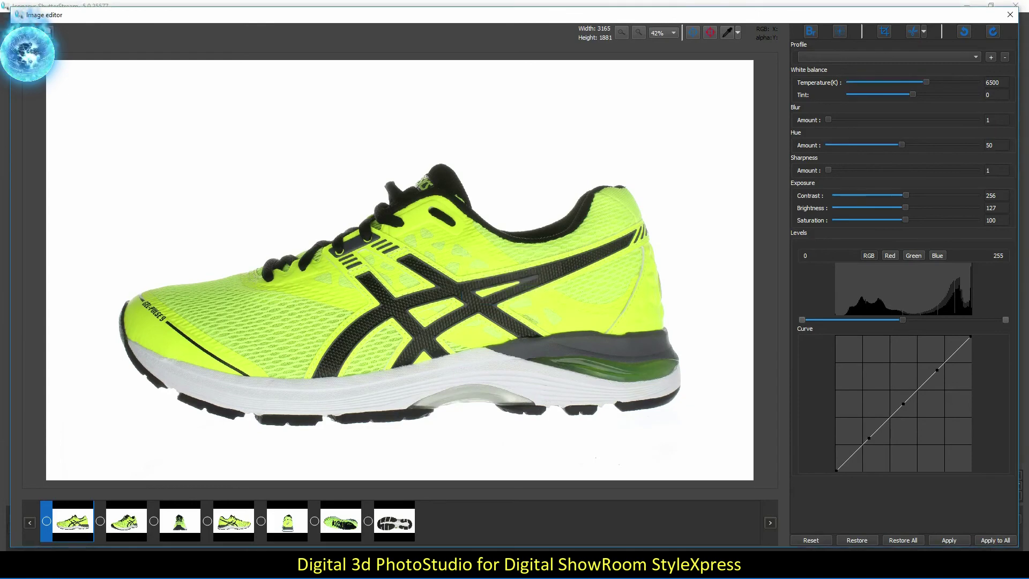
# Step: Batch save all edited images under the base name 235235235- with the resize width set to 2000
pyautogui.hotkey('ctrl', 'a')
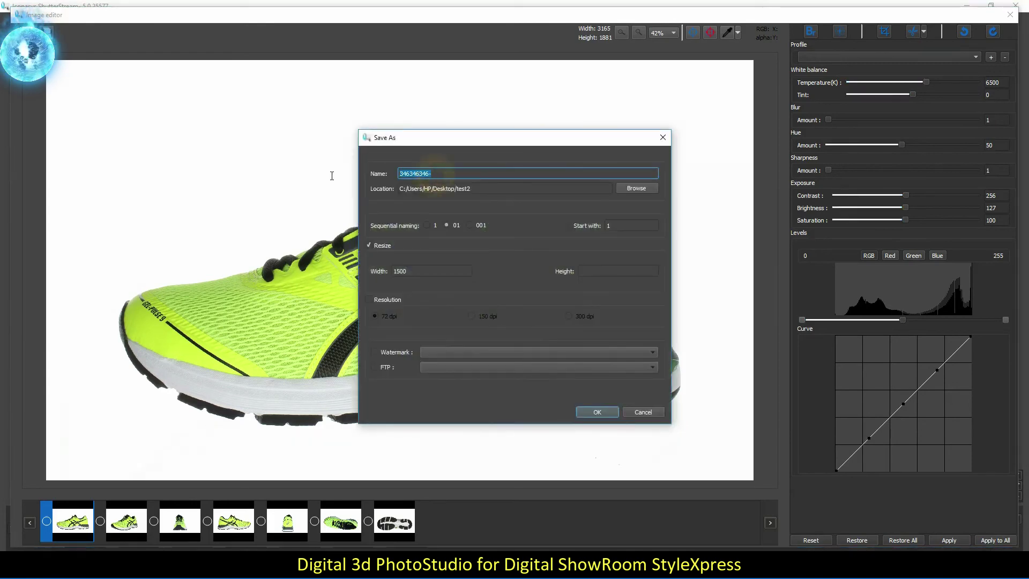
pyautogui.write('235235235')
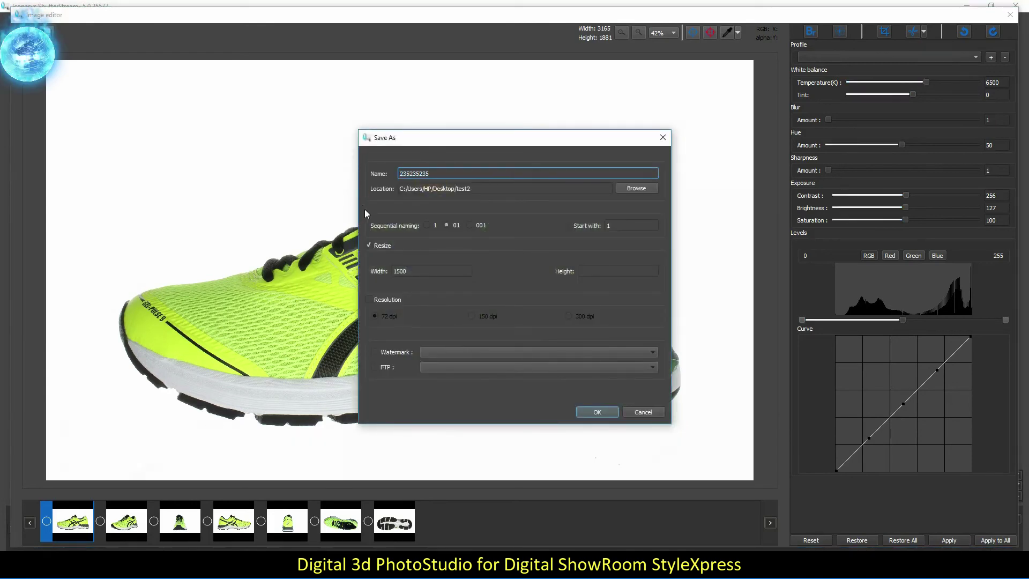
pyautogui.click(430, 173)
pyautogui.write('-')
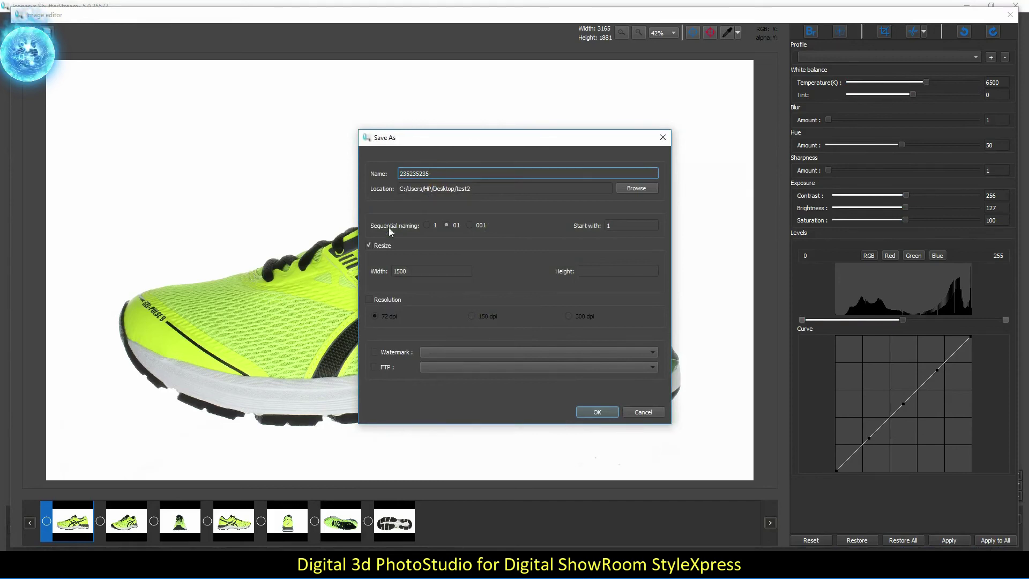
pyautogui.click(395, 271)
pyautogui.hotkey('ctrl', 'a')
pyautogui.write('2')
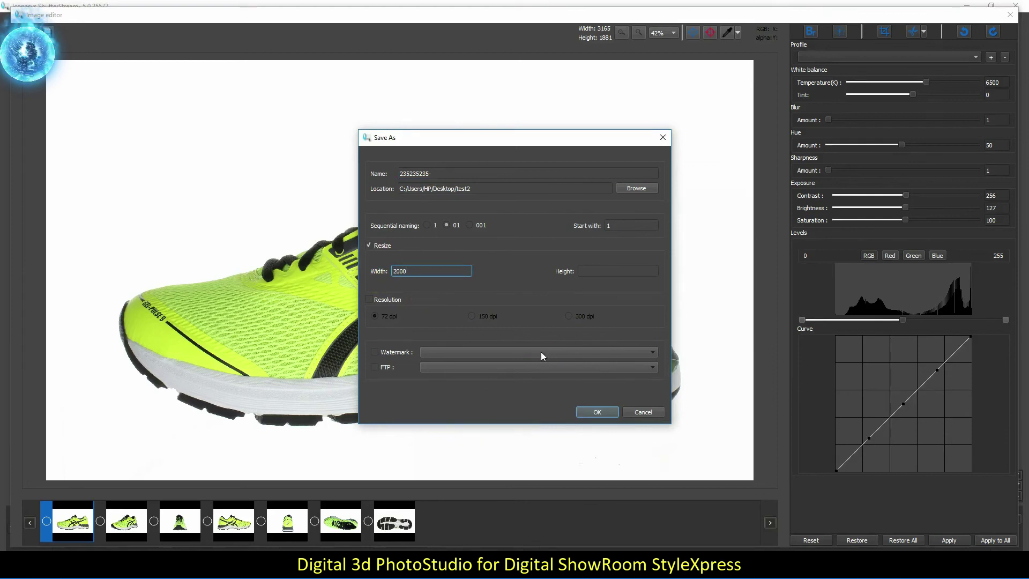
pyautogui.click(595, 411)
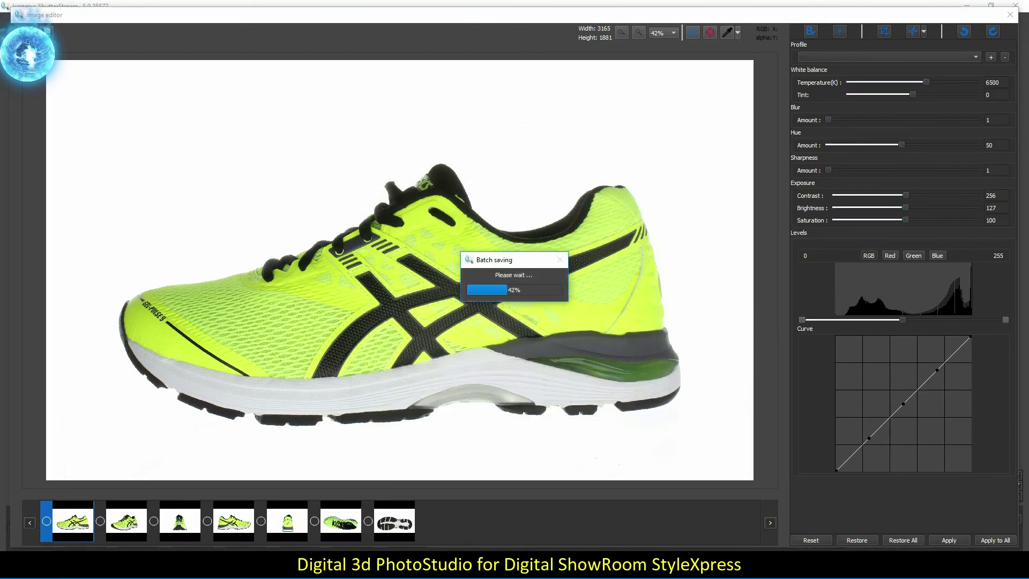
pyautogui.moveTo(355, 568)
pyautogui.click(373, 533)
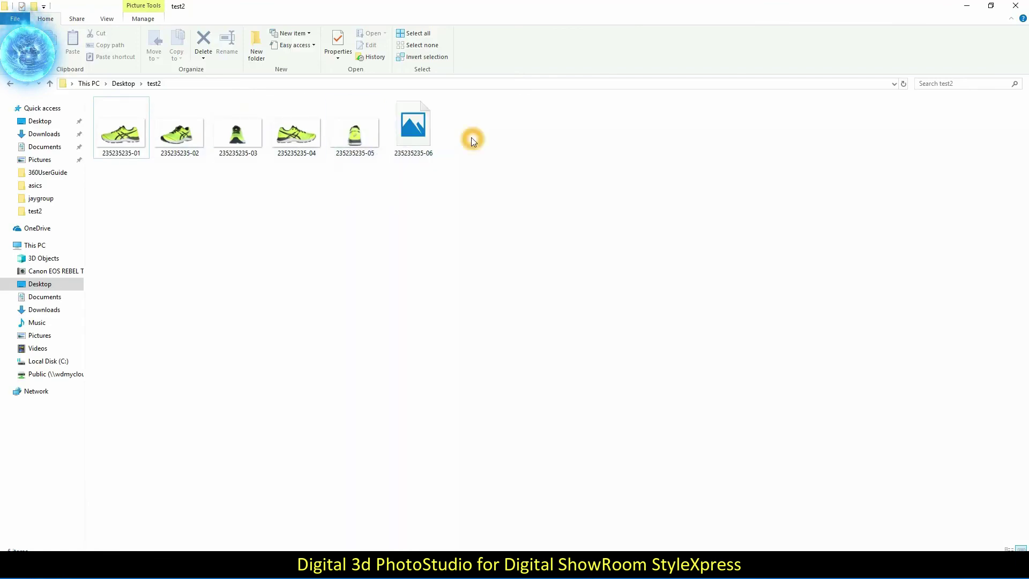
pyautogui.click(118, 138)
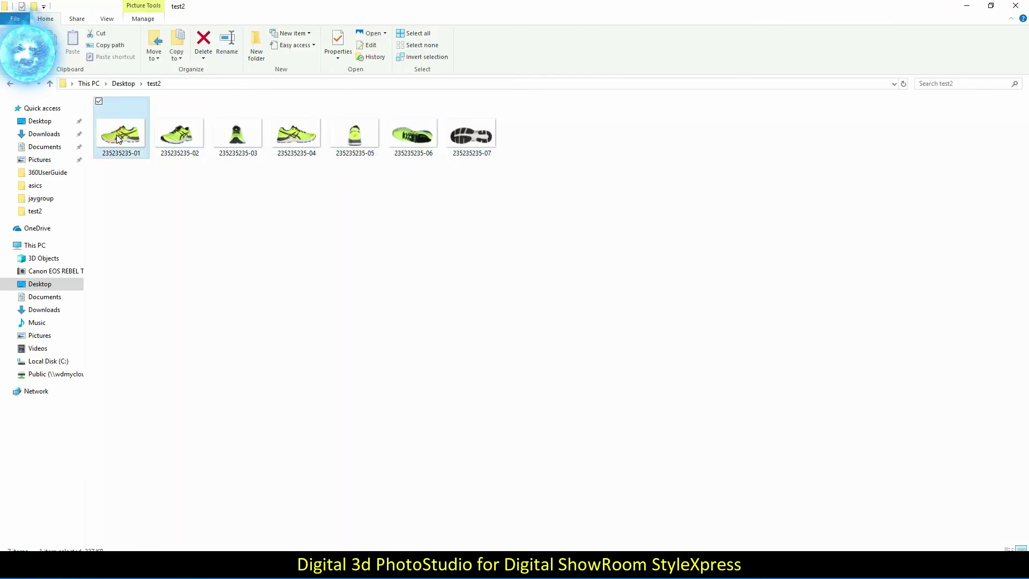
pyautogui.doubleClick(118, 138)
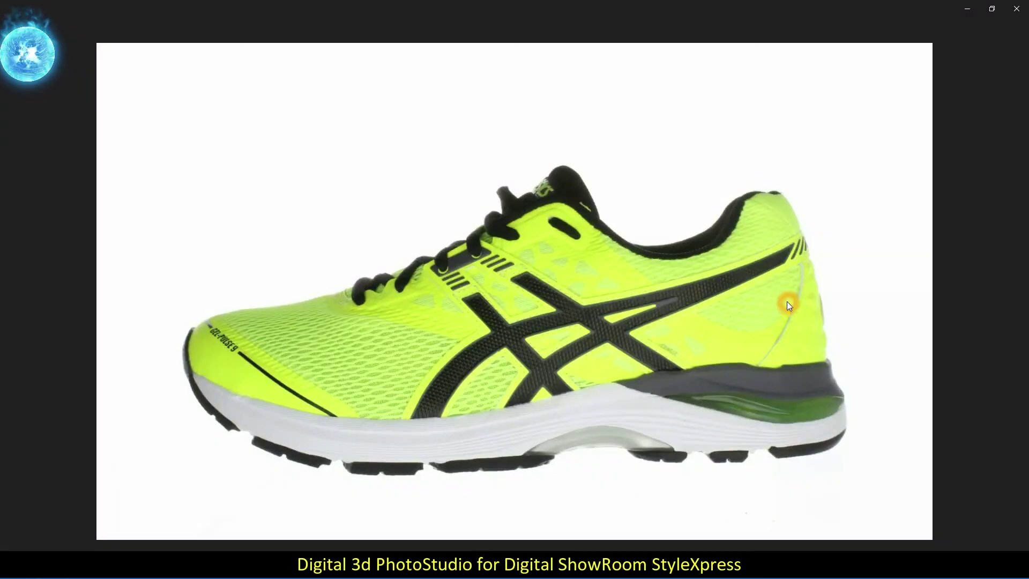
pyautogui.press('Right')
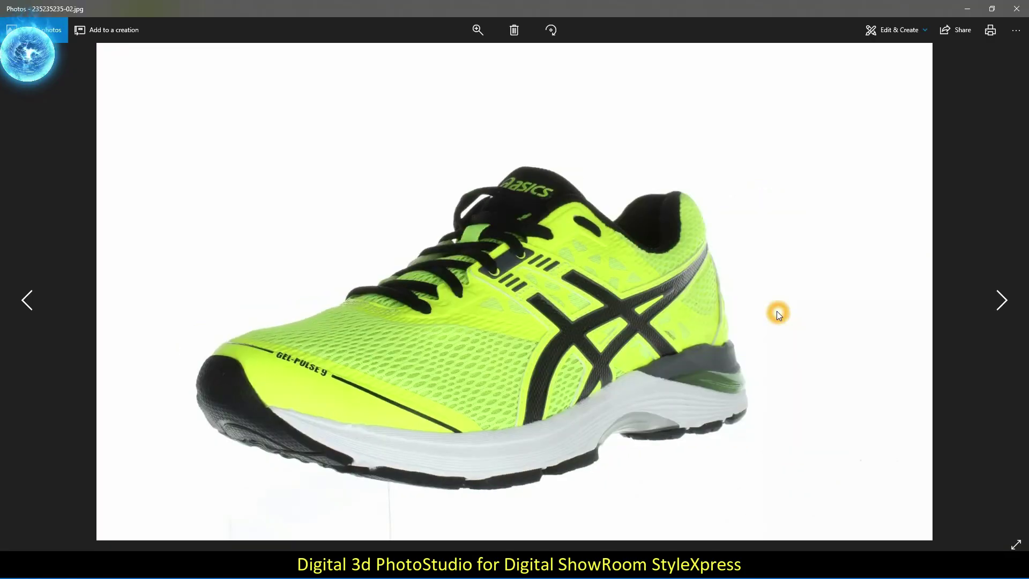
pyautogui.press('Right')
pyautogui.press('Right')
pyautogui.press('Right')
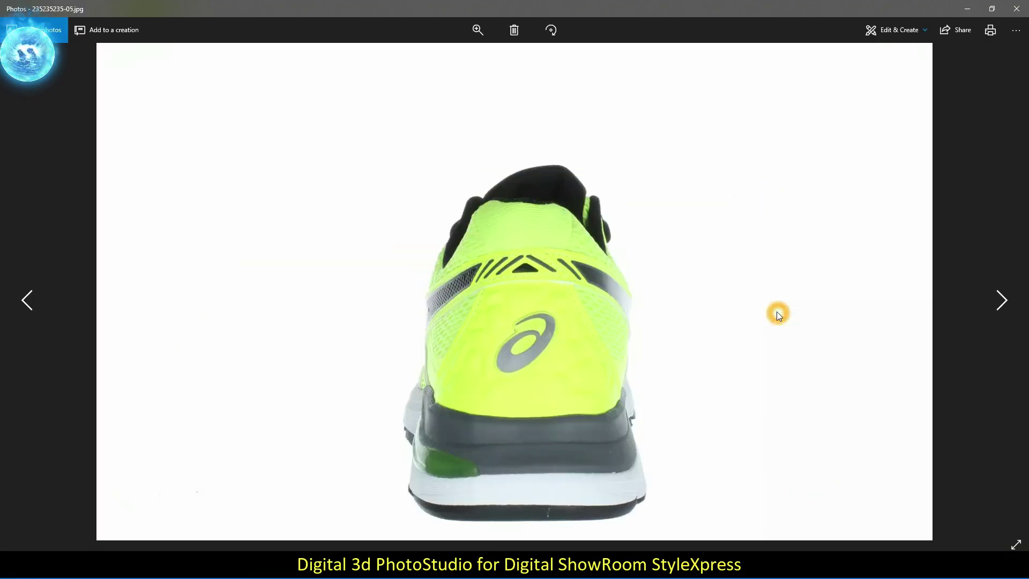
pyautogui.press('Right')
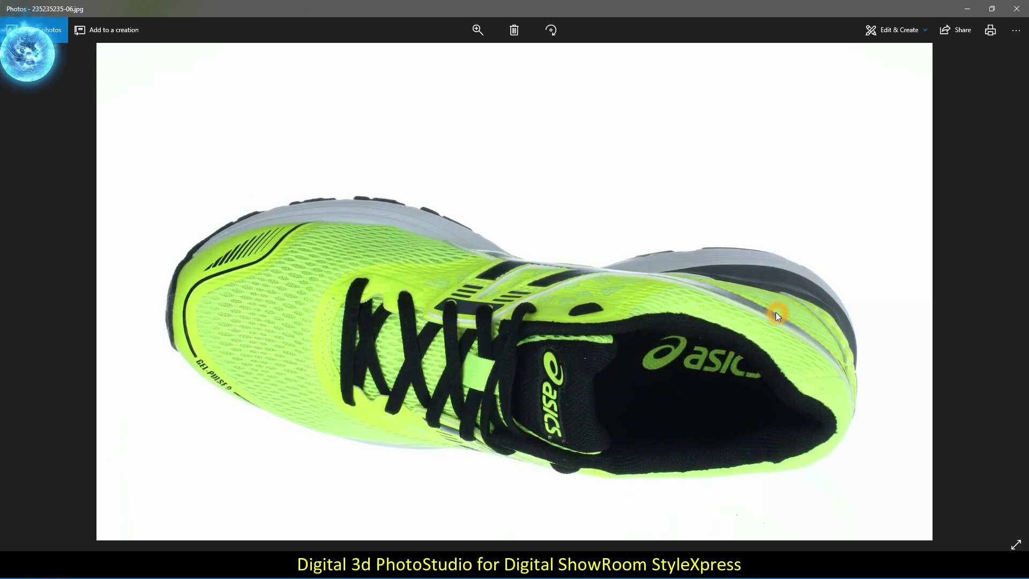
pyautogui.press('Left')
pyautogui.press('Left')
pyautogui.press('Left')
pyautogui.press('Left')
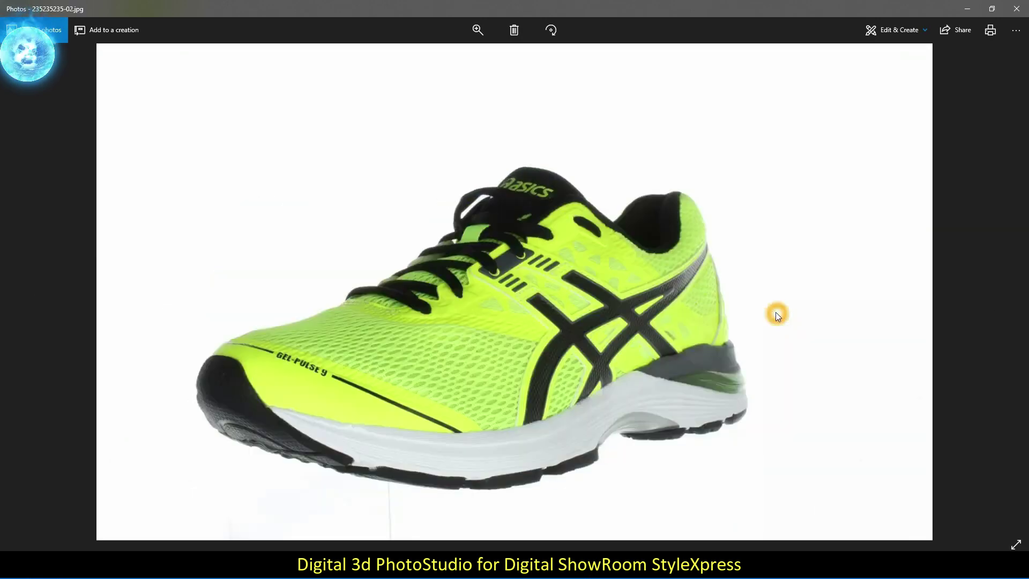